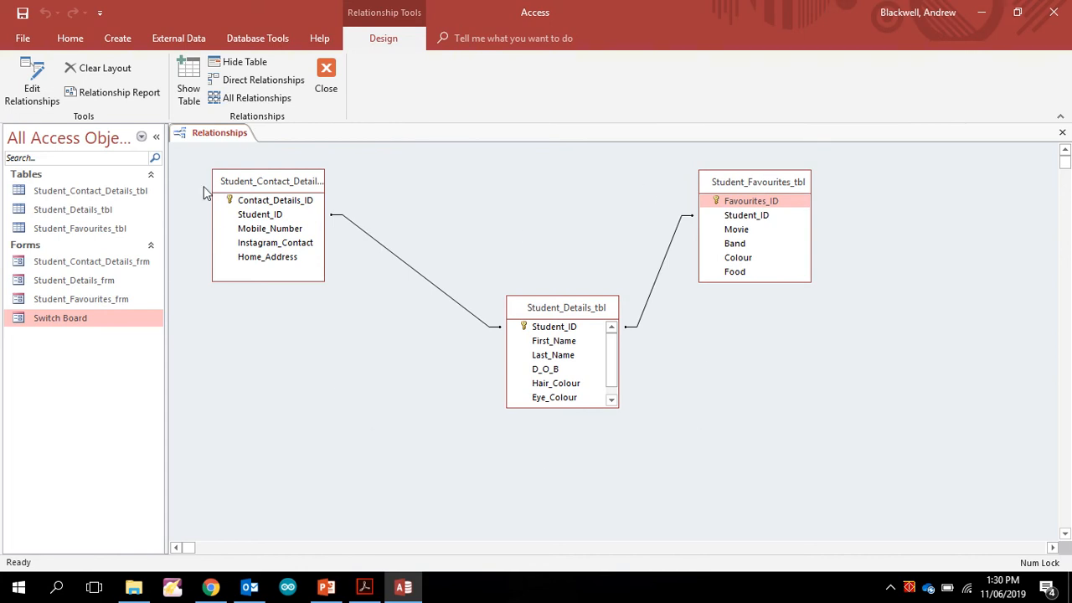
Close the relationships view and create a new design-view query containing Student_Contact_Details_tbl.
{"action": "left_click", "coordinate": [326, 73]}
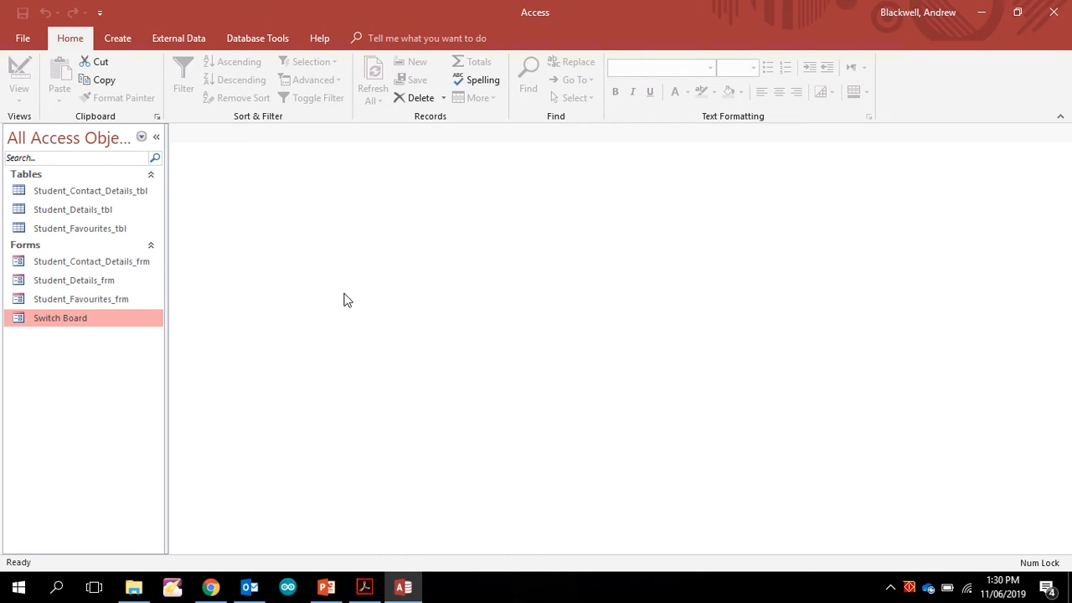
{"action": "left_click", "coordinate": [125, 38]}
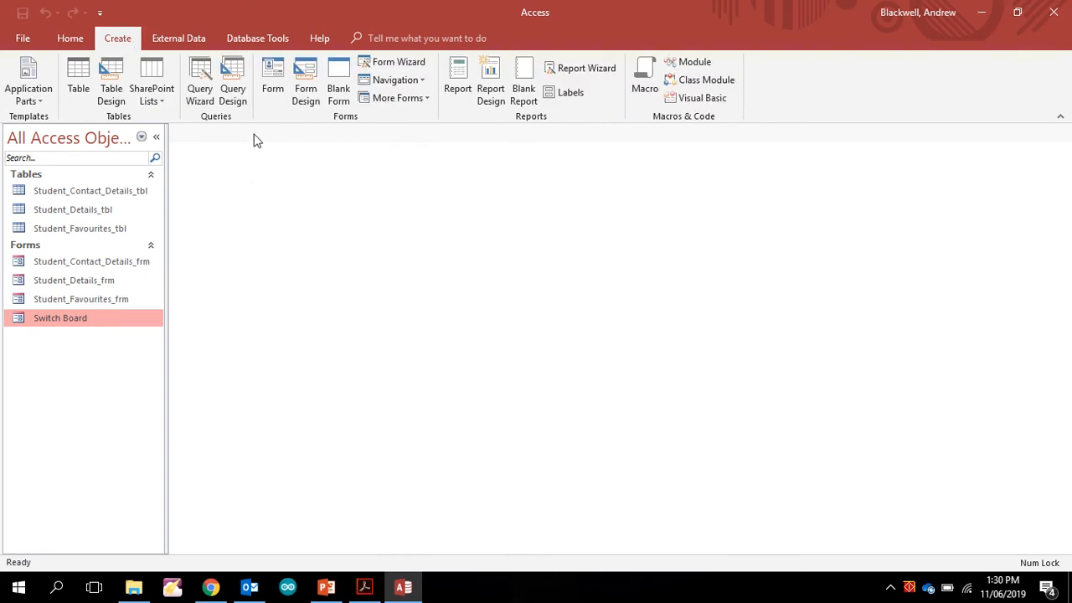
{"action": "left_click", "coordinate": [233, 92]}
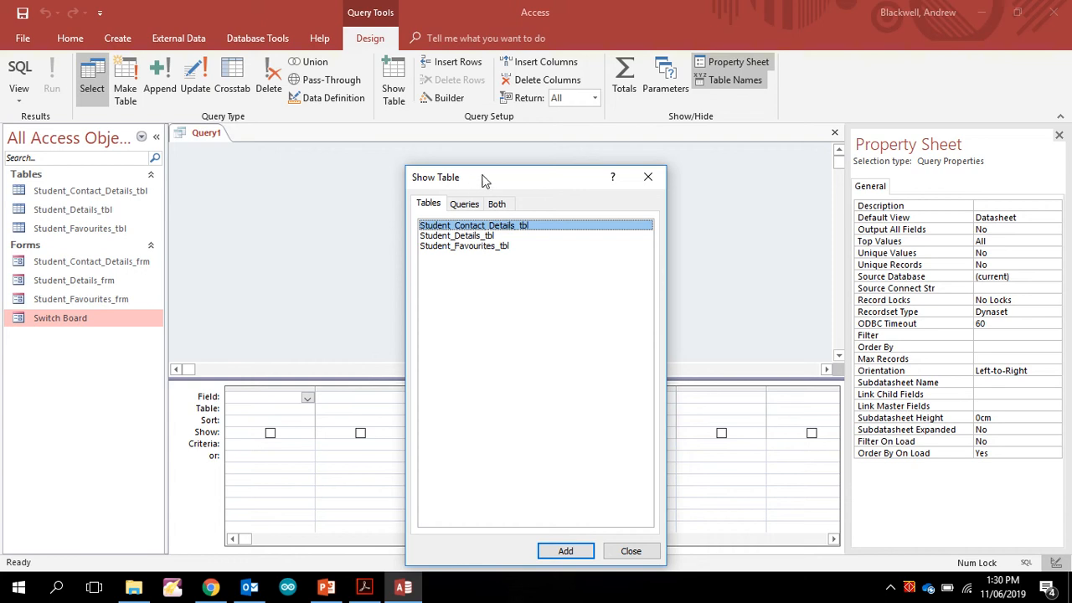
{"action": "left_click_drag", "start_coordinate": [483, 181], "coordinate": [480, 119]}
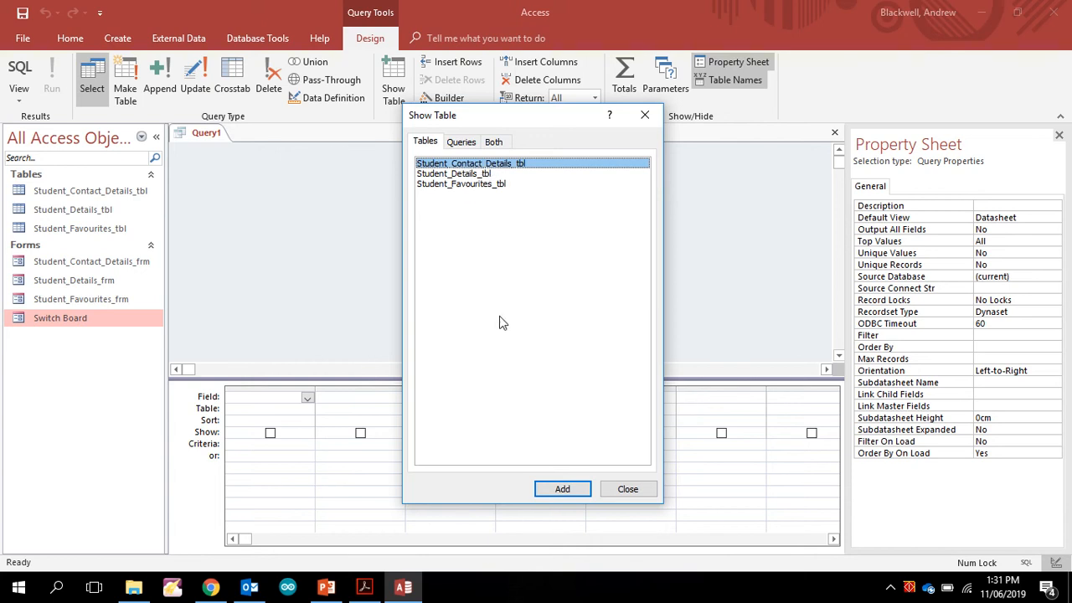
{"action": "left_click", "coordinate": [562, 490]}
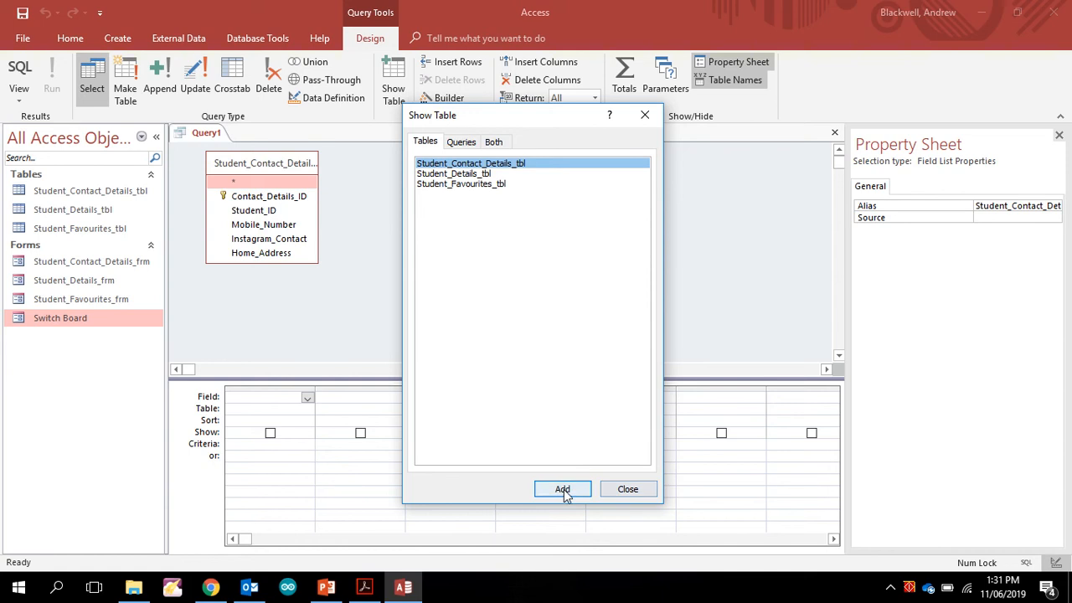
{"action": "left_click", "coordinate": [629, 490]}
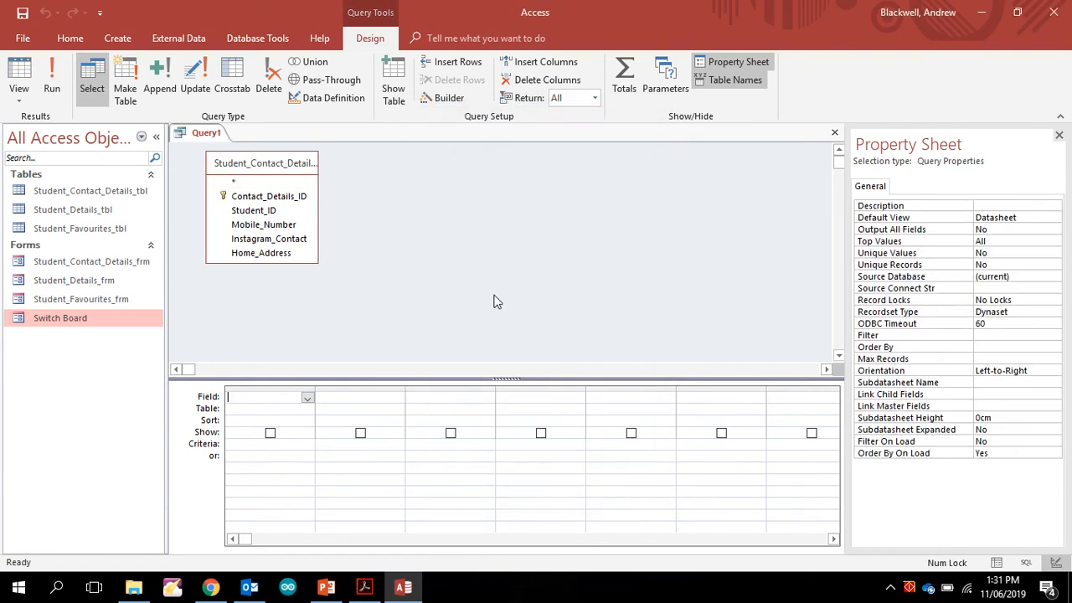
Add Student_Details_tbl and Student_Favourites_tbl to the query.
{"action": "left_click", "coordinate": [276, 157]}
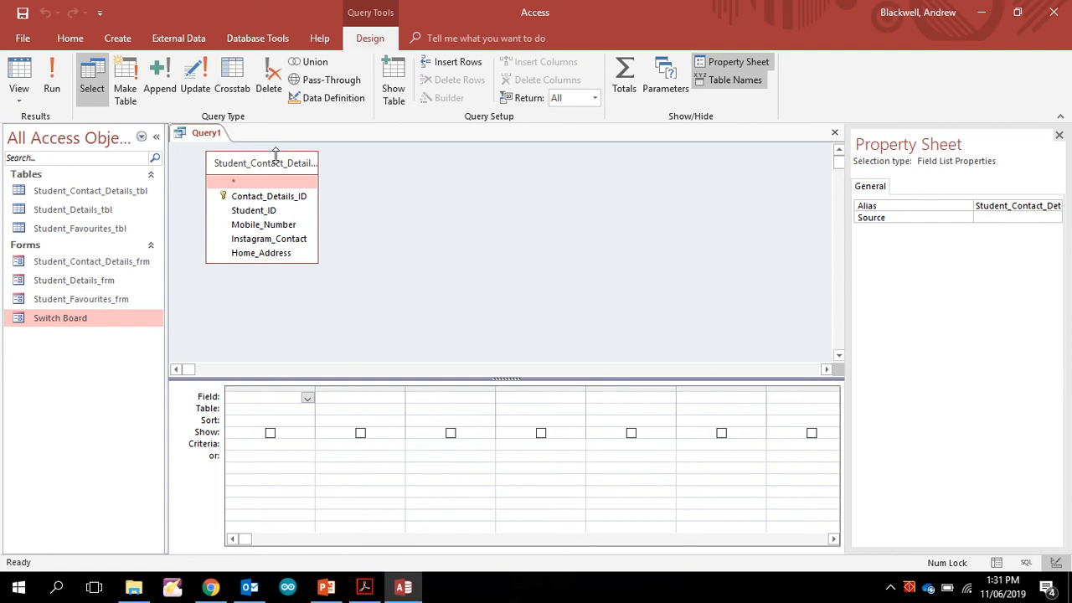
{"action": "left_click", "coordinate": [395, 94]}
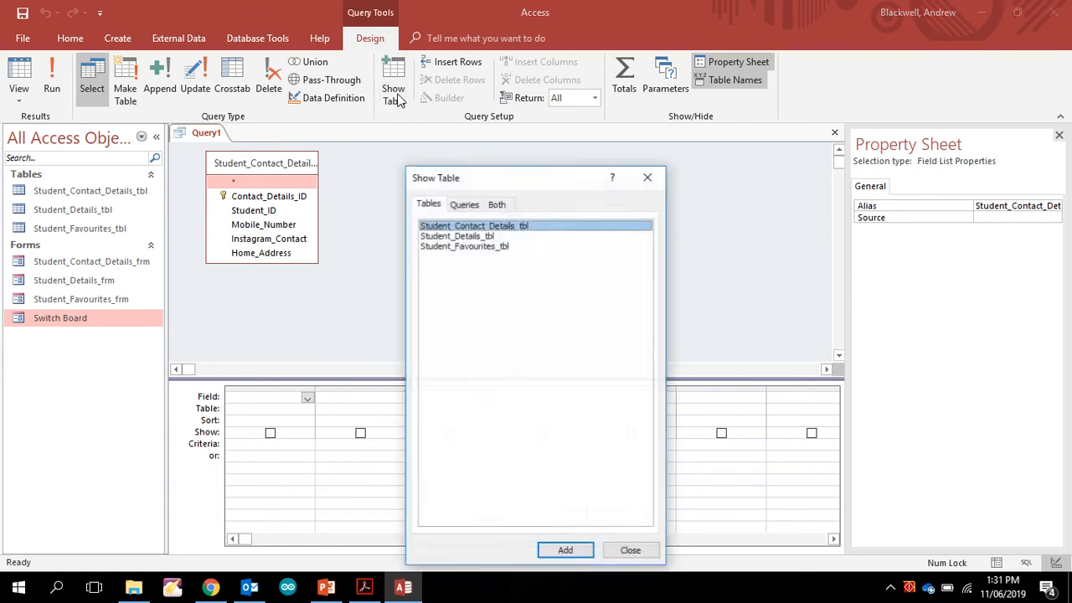
{"action": "left_click", "coordinate": [475, 237]}
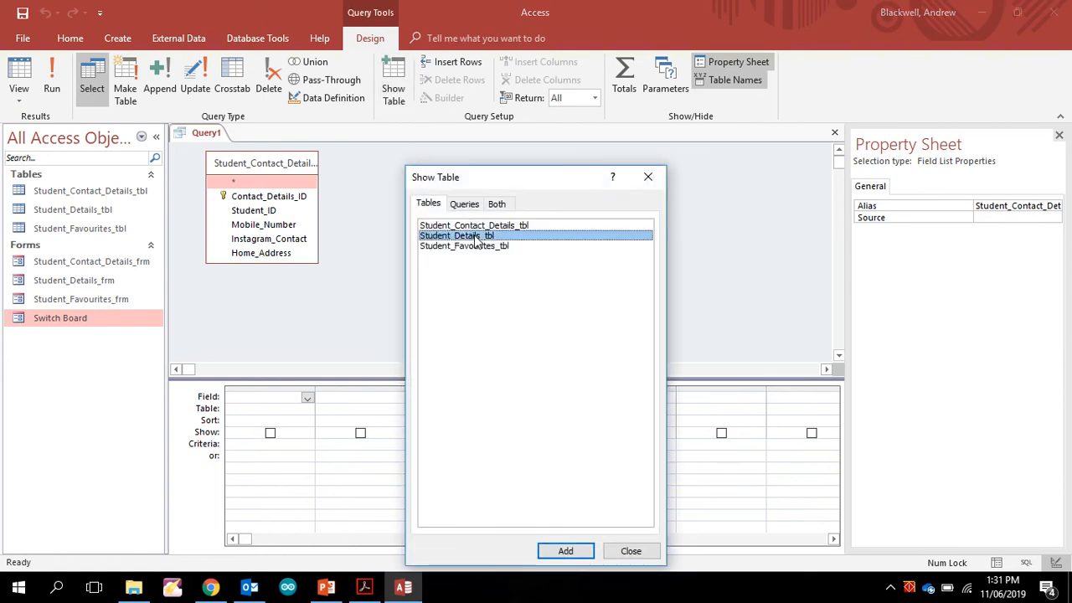
{"action": "left_click", "coordinate": [569, 556]}
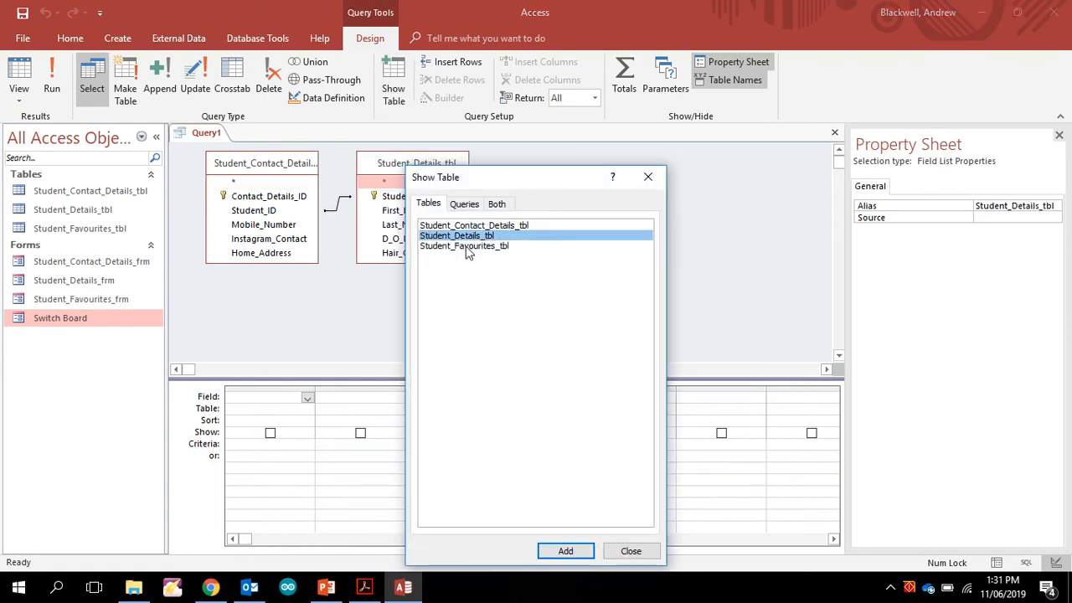
{"action": "left_click", "coordinate": [467, 246]}
{"action": "left_click", "coordinate": [568, 556]}
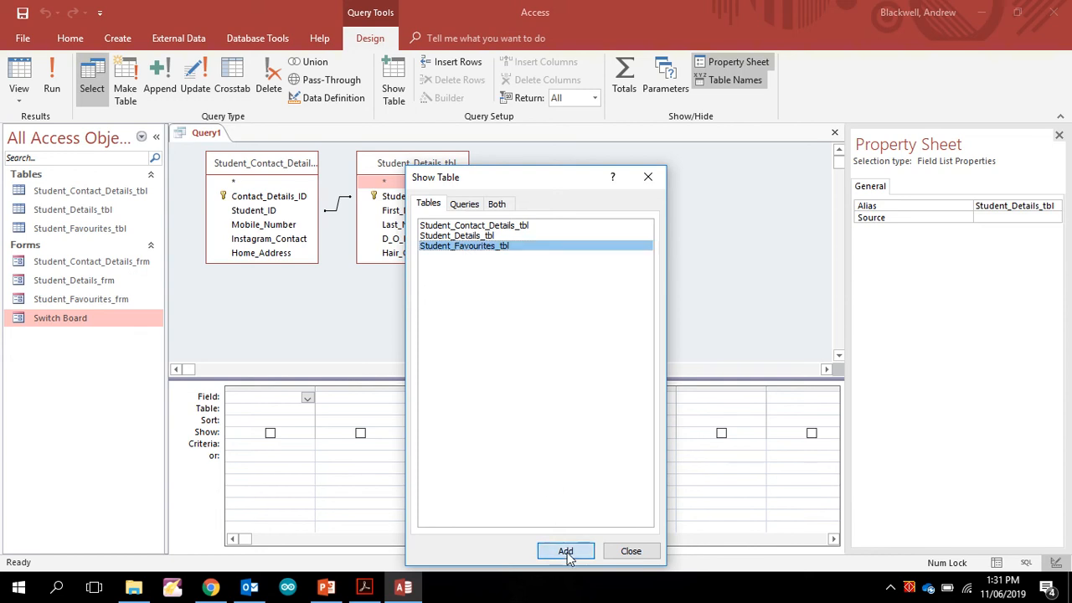
{"action": "left_click", "coordinate": [630, 552]}
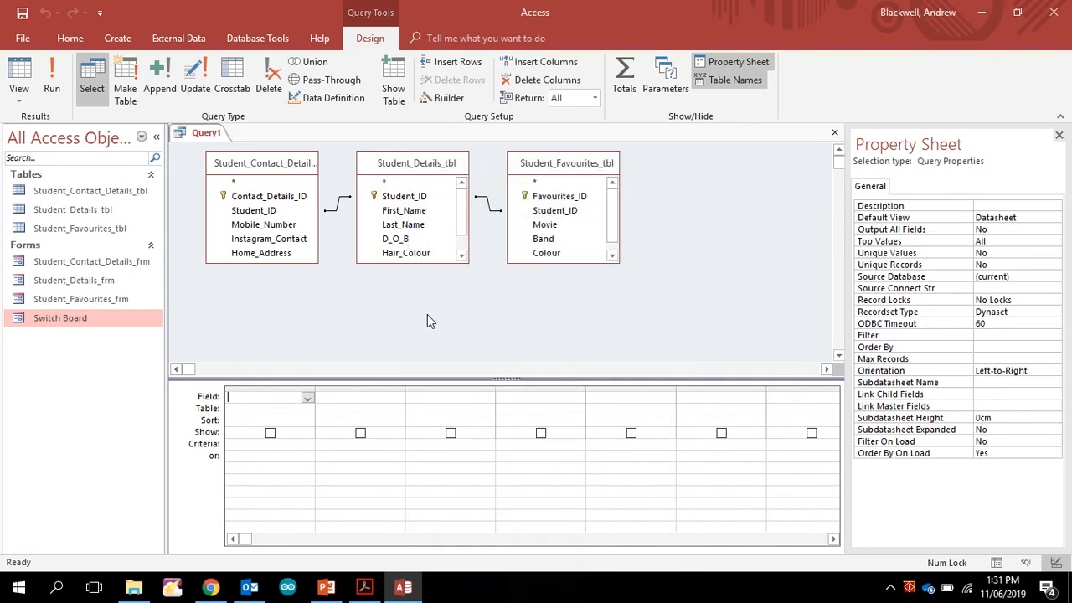
Enlarge the Student_Details_tbl and Student_Favourites_tbl boxes to fit all their fields, and raise the divider above the design grid.
{"action": "left_click_drag", "start_coordinate": [469, 263], "coordinate": [477, 307]}
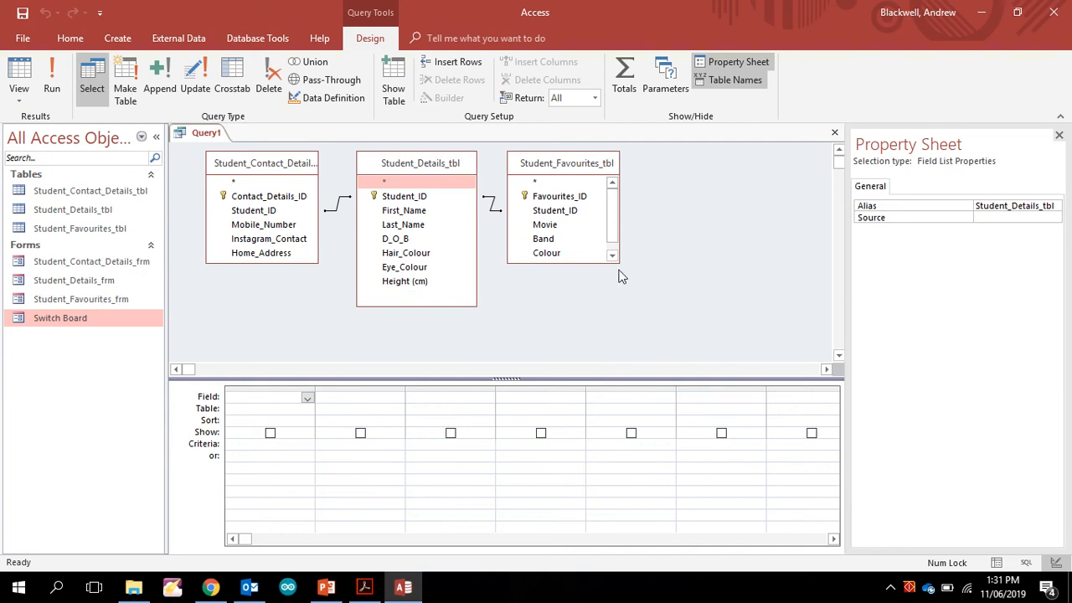
{"action": "left_click", "coordinate": [615, 258]}
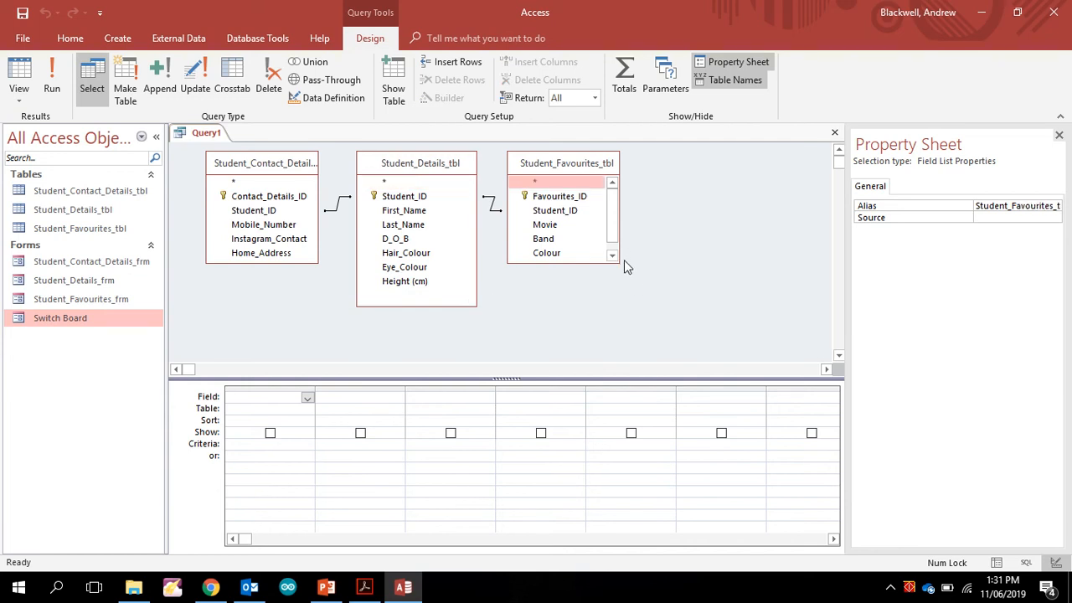
{"action": "left_click_drag", "start_coordinate": [620, 262], "coordinate": [635, 295]}
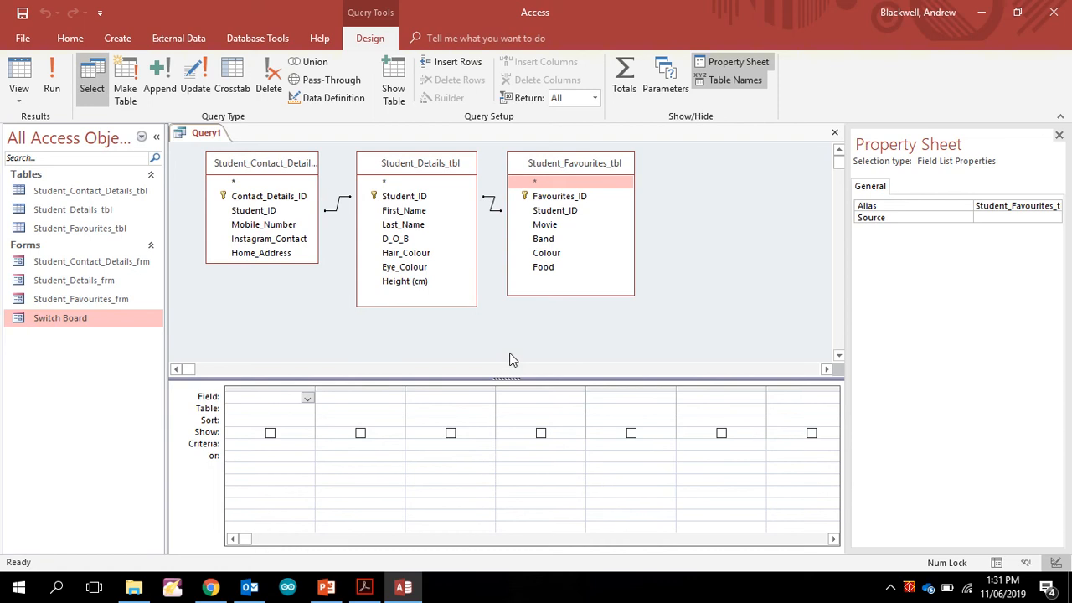
{"action": "left_click_drag", "start_coordinate": [504, 378], "coordinate": [500, 312]}
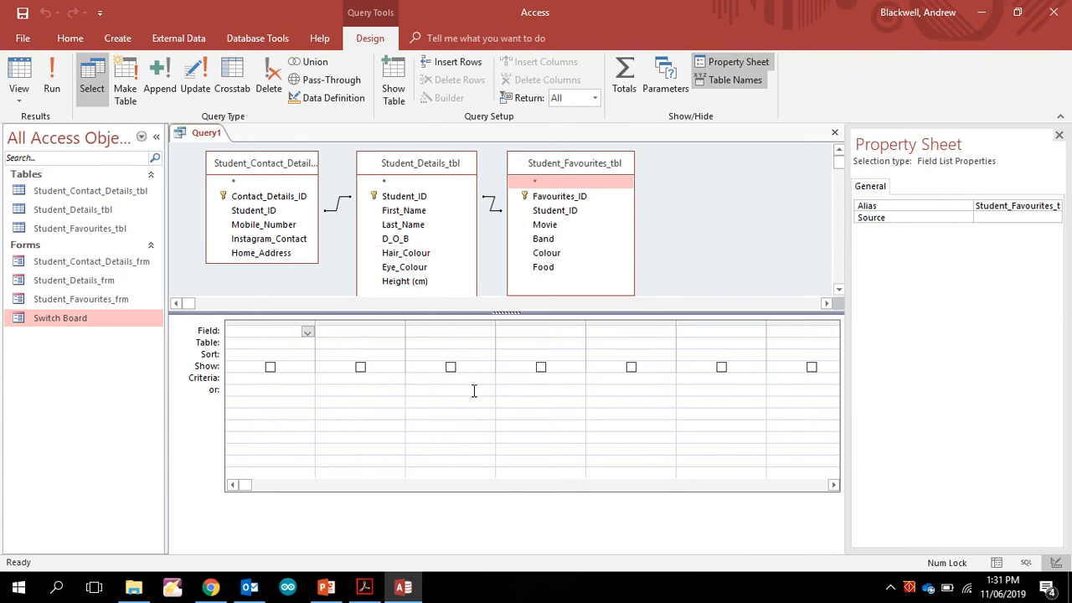
Add First_Name from Student_Details_tbl to the query, check the results in Datasheet view and return to Design view.
{"action": "left_click", "coordinate": [410, 212]}
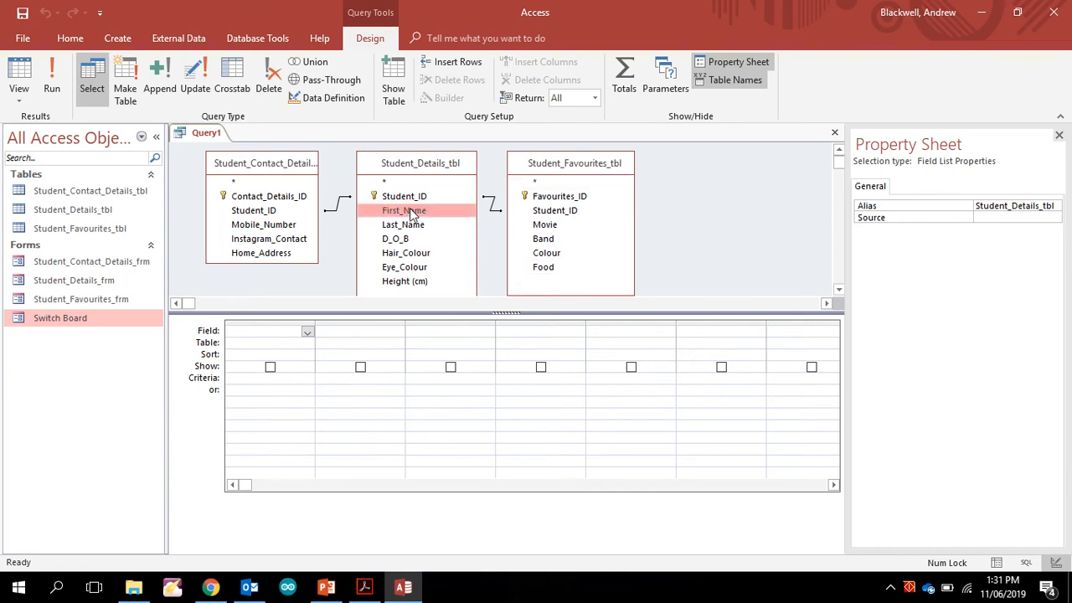
{"action": "mouse_move", "coordinate": [410, 214]}
{"action": "left_mouse_down"}
{"action": "mouse_move", "coordinate": [327, 292]}
{"action": "mouse_move", "coordinate": [195, 473]}
{"action": "mouse_move", "coordinate": [260, 328]}
{"action": "mouse_move", "coordinate": [403, 217]}
{"action": "left_mouse_up"}
{"action": "double_click", "coordinate": [406, 213]}
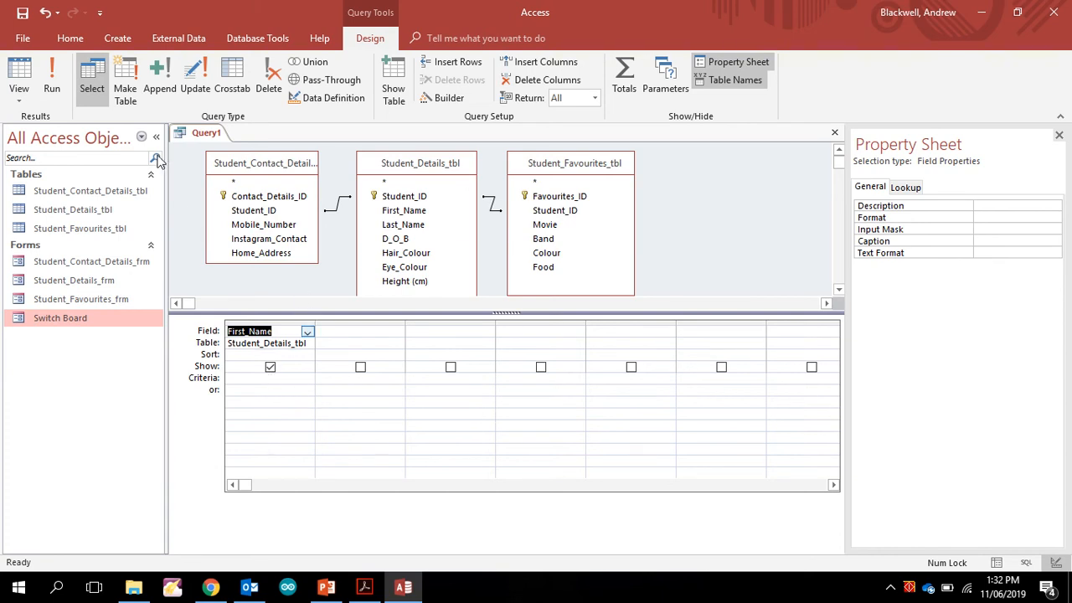
{"action": "left_click", "coordinate": [18, 72]}
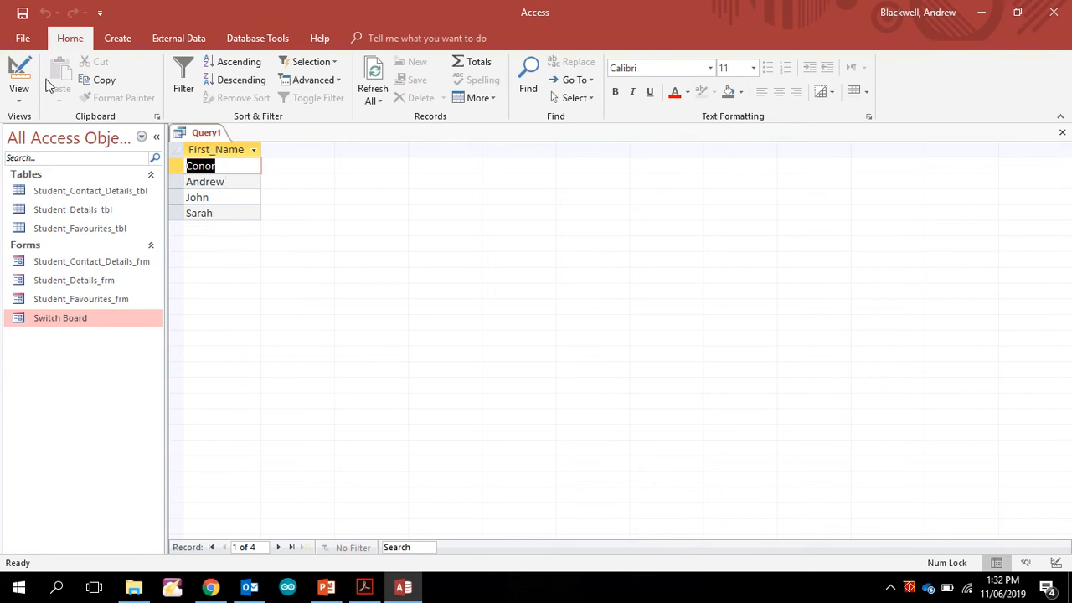
{"action": "left_click", "coordinate": [19, 71]}
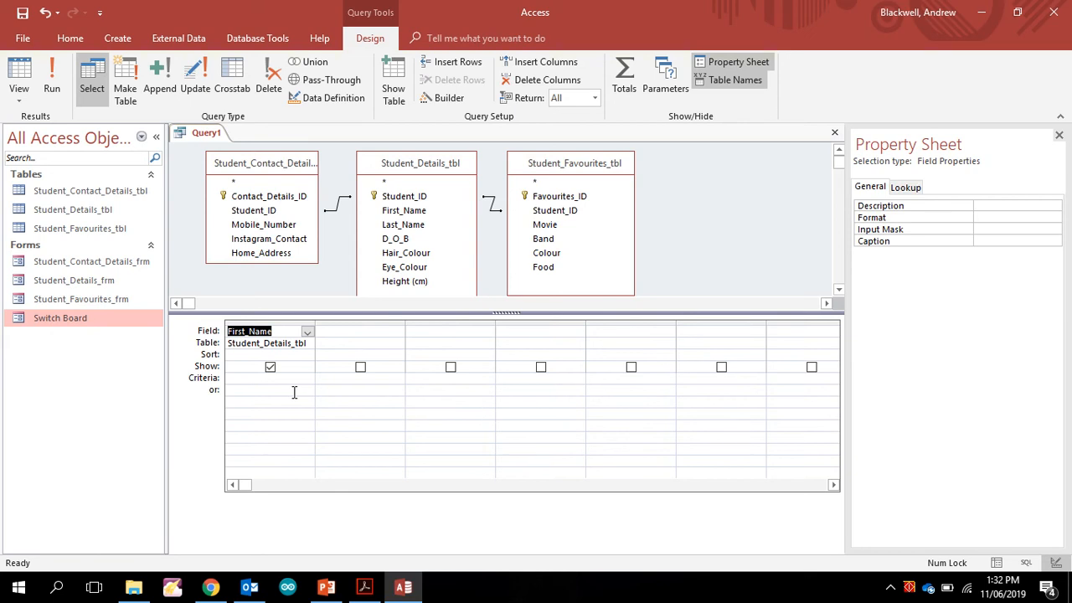
Filter First_Name by one student's first name, check the results in Datasheet view and return to Design view.
{"action": "left_click", "coordinate": [261, 378]}
{"action": "type", "text": "Andrew"}
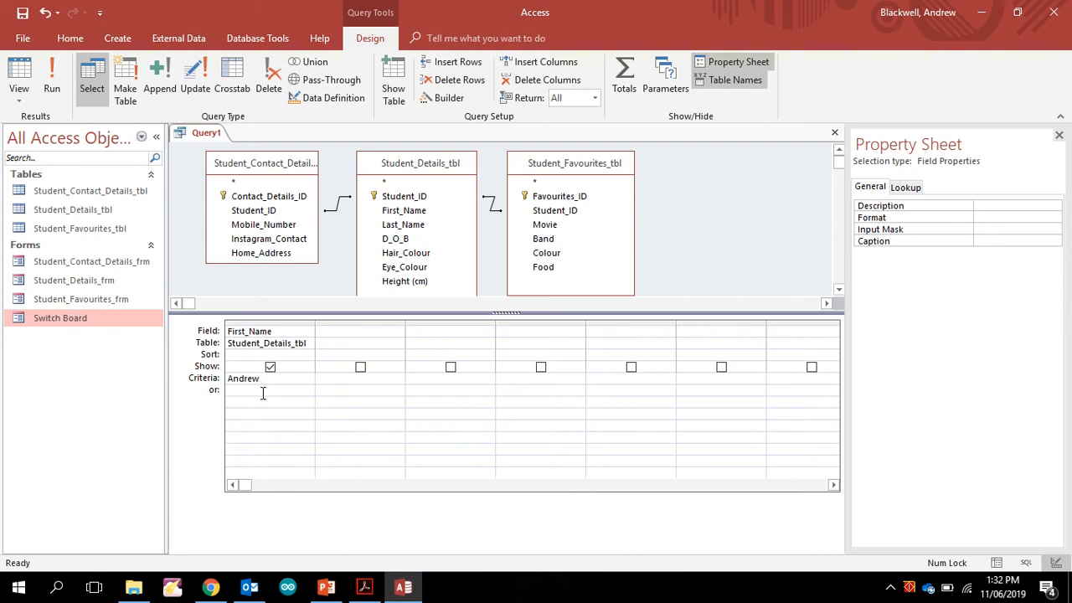
{"action": "left_click", "coordinate": [262, 390]}
{"action": "left_click", "coordinate": [16, 71]}
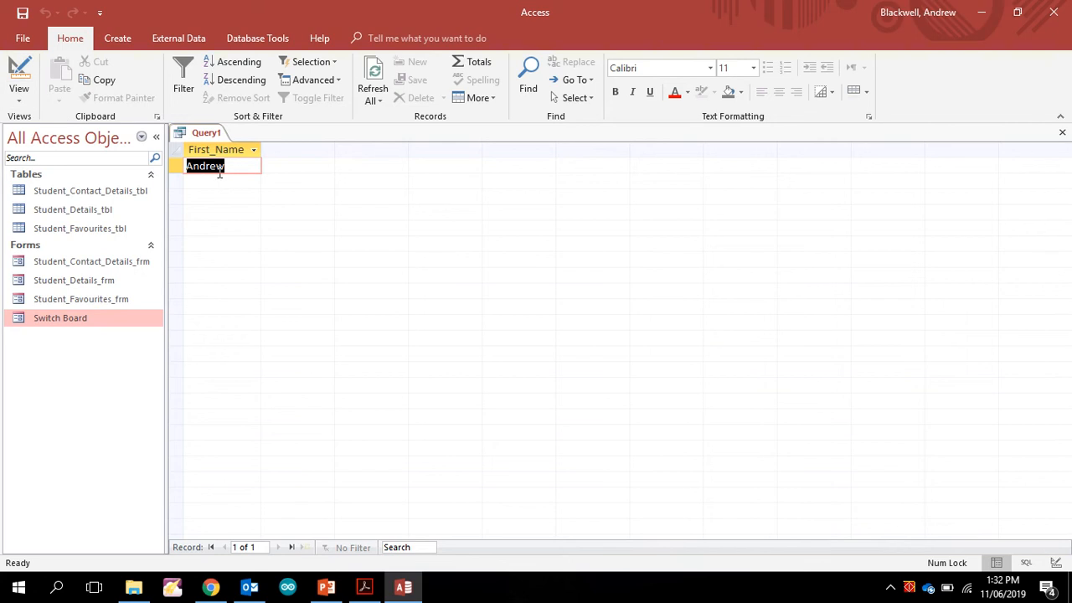
{"action": "left_click", "coordinate": [14, 69]}
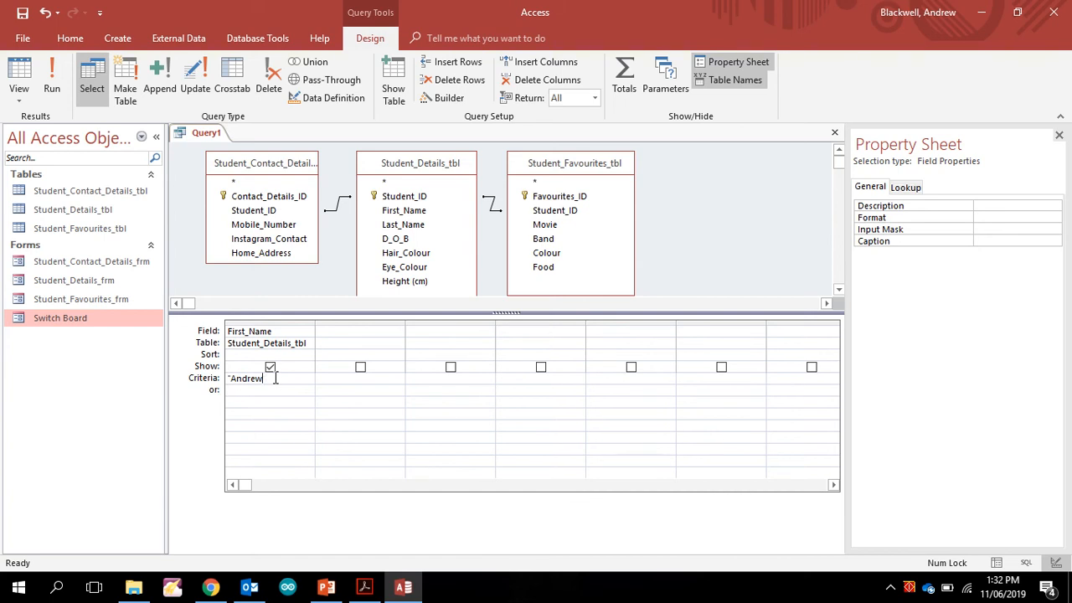
Re-enter the student's first name as the First_Name criterion, add a second student's first name as an or condition, and check the results.
{"action": "key", "text": "BackSpace"}
{"action": "key", "text": "BackSpace"}
{"action": "key", "text": "BackSpace"}
{"action": "key", "text": "BackSpace"}
{"action": "key", "text": "BackSpace"}
{"action": "key", "text": "BackSpace"}
{"action": "key", "text": "BackSpace"}
{"action": "type", "text": "Andrew"}
{"action": "left_click", "coordinate": [268, 392]}
{"action": "type", "text": "Cono"}
{"action": "left_click", "coordinate": [273, 410]}
{"action": "left_click", "coordinate": [18, 71]}
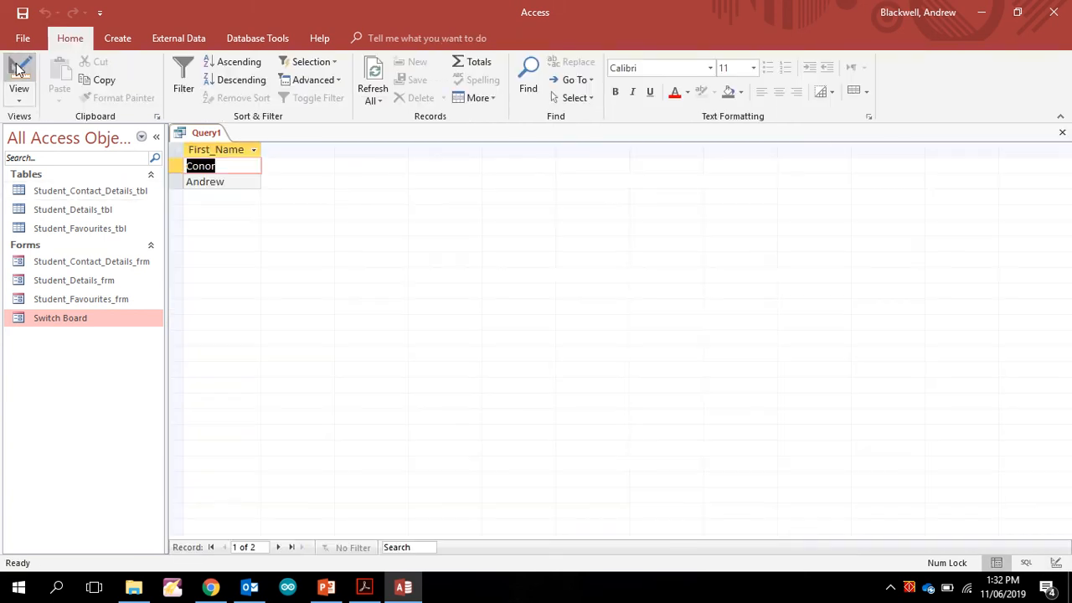
{"action": "left_click", "coordinate": [18, 71]}
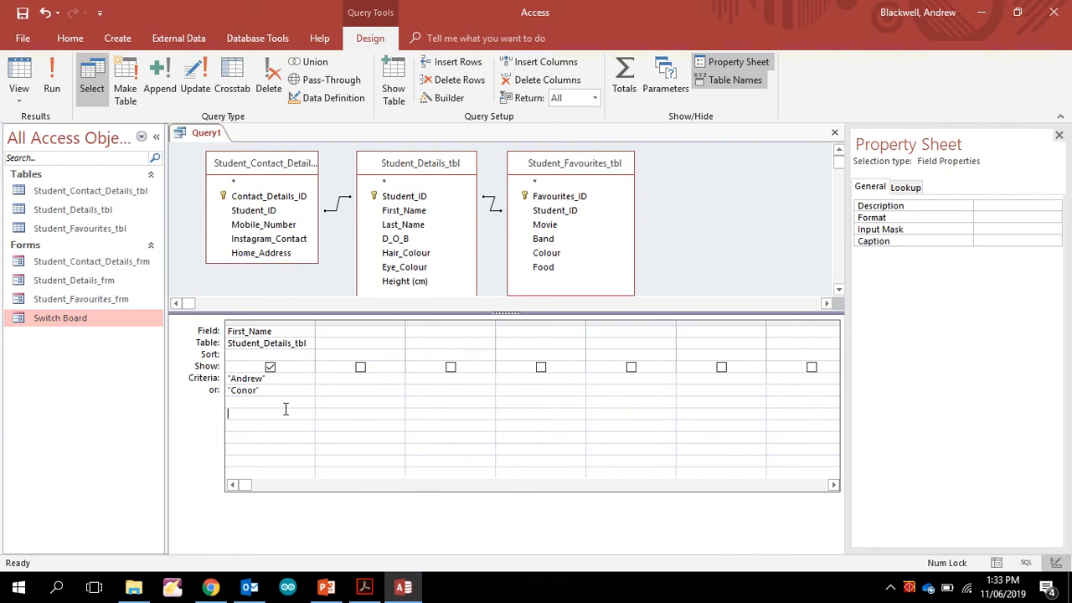
Sort First_Name in ascending order, check the results in Datasheet view and return to Design view.
{"action": "left_click", "coordinate": [293, 354]}
{"action": "left_click", "coordinate": [307, 357]}
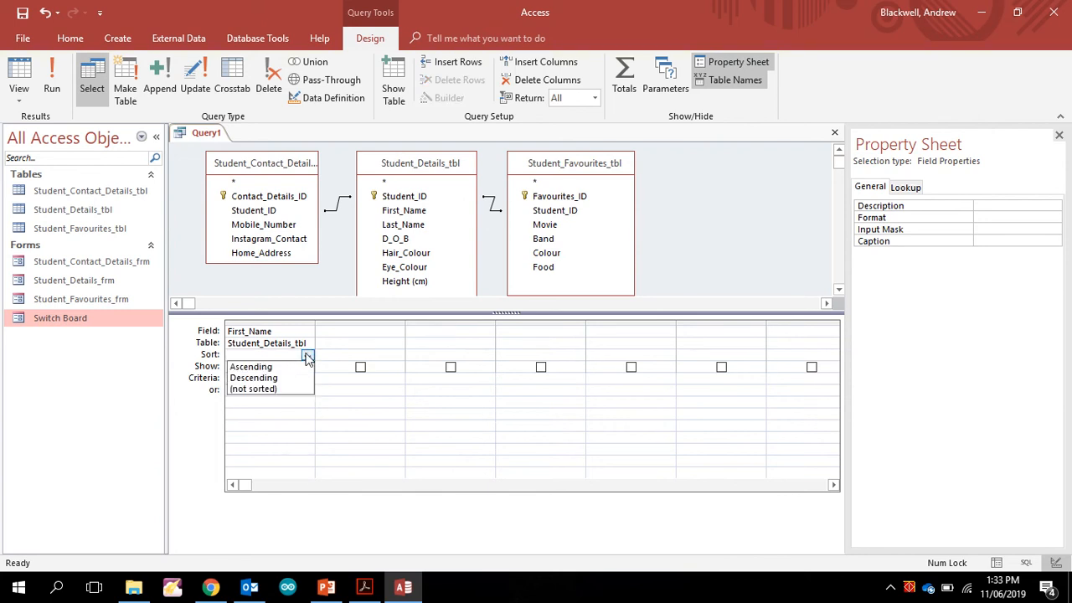
{"action": "left_click", "coordinate": [285, 367]}
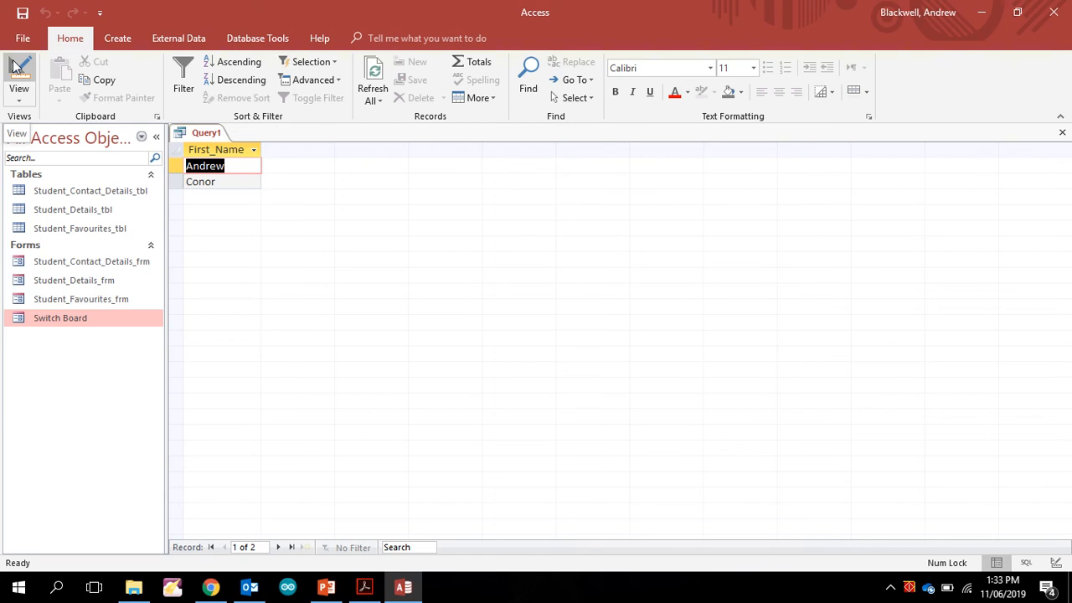
{"action": "left_click", "coordinate": [14, 67]}
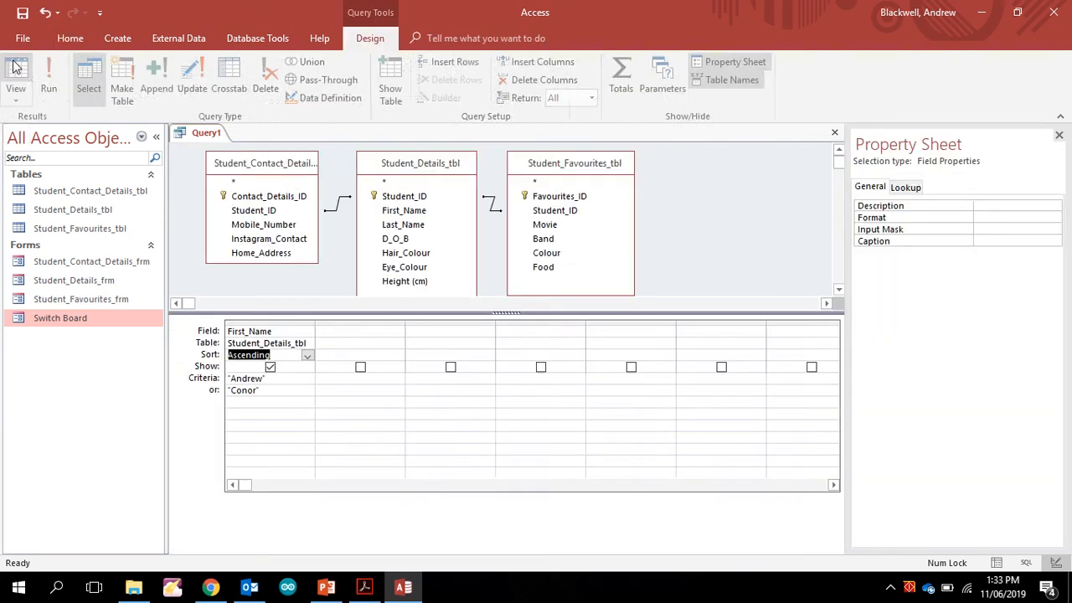
Clear the second first name from the or condition of First_Name.
{"action": "left_click", "coordinate": [278, 390]}
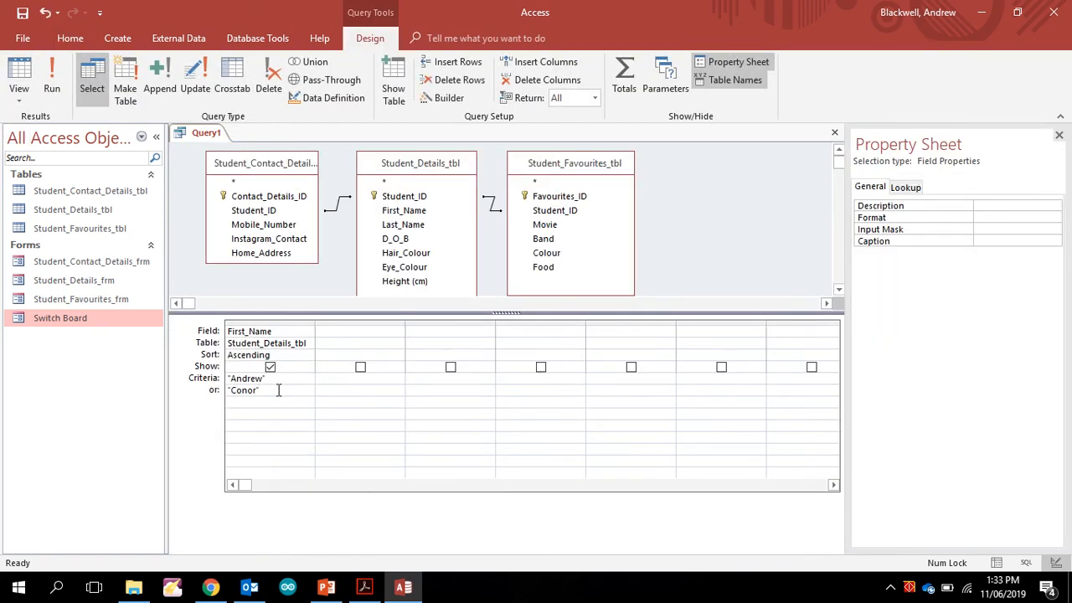
{"action": "key", "text": "BackSpace"}
{"action": "key", "text": "BackSpace"}
{"action": "key", "text": "BackSpace"}
Try to extend the First_Name criterion with AND and a second student's first name.
{"action": "left_click", "coordinate": [281, 379]}
{"action": "type", "text": "Andrew"}
{"action": "key", "text": "BackSpace"}
{"action": "key", "text": "BackSpace"}
{"action": "key", "text": "BackSpace"}
{"action": "key", "text": "BackSpace"}
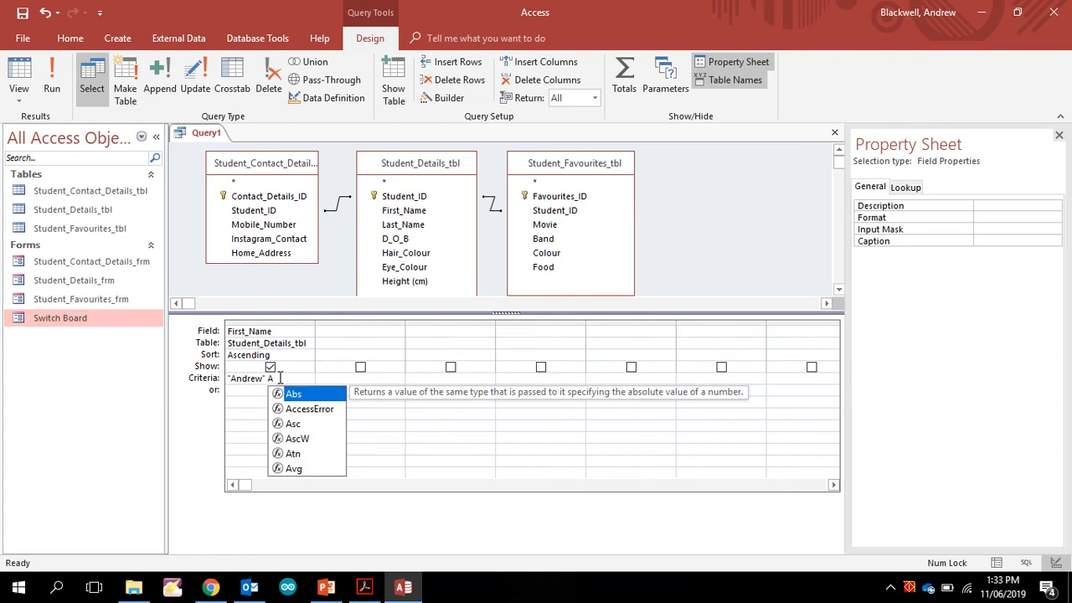
{"action": "type", "text": "ND"}
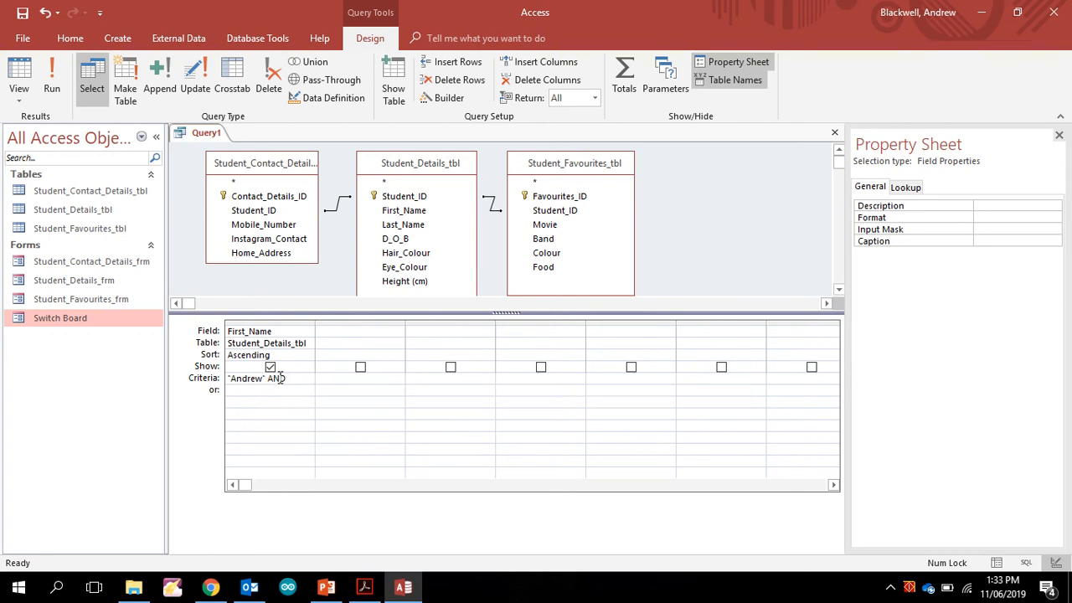
{"action": "type", "text": " Cobhio"}
{"action": "key", "text": "BackSpace"}
{"action": "key", "text": "BackSpace"}
{"action": "key", "text": "BackSpace"}
{"action": "key", "text": "BackSpace"}
{"action": "left_click", "coordinate": [271, 391]}
Replace the First_Name criterion with a wildcard pattern using the asterisk and view the matching records in Datasheet view.
{"action": "left_click_drag", "start_coordinate": [275, 380], "coordinate": [220, 376]}
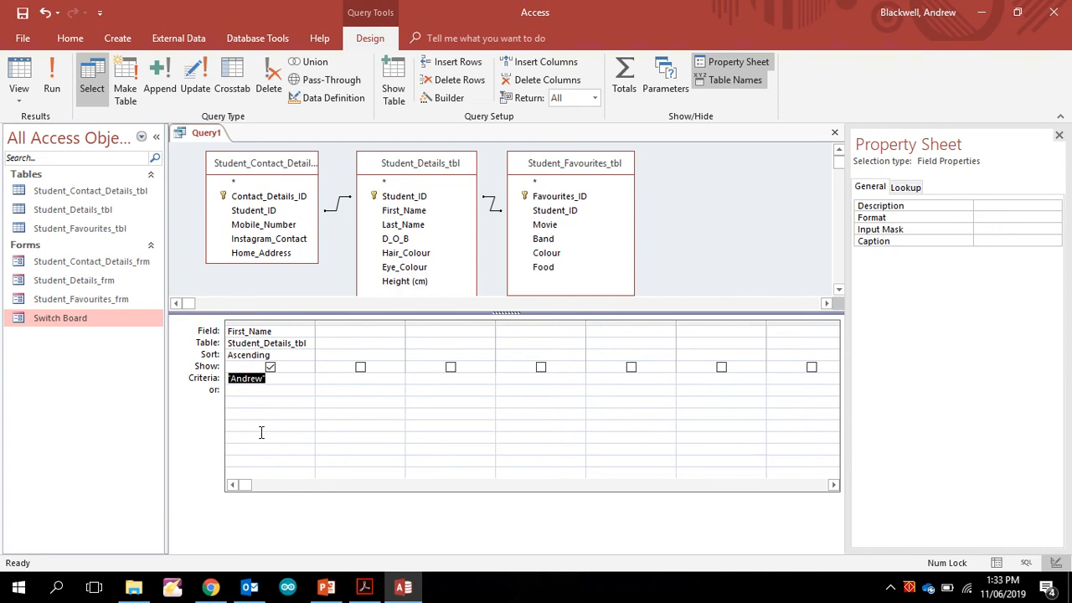
{"action": "type", "text": "*"}
{"action": "left_click_drag", "start_coordinate": [239, 376], "coordinate": [221, 376]}
{"action": "type", "text": "r"}
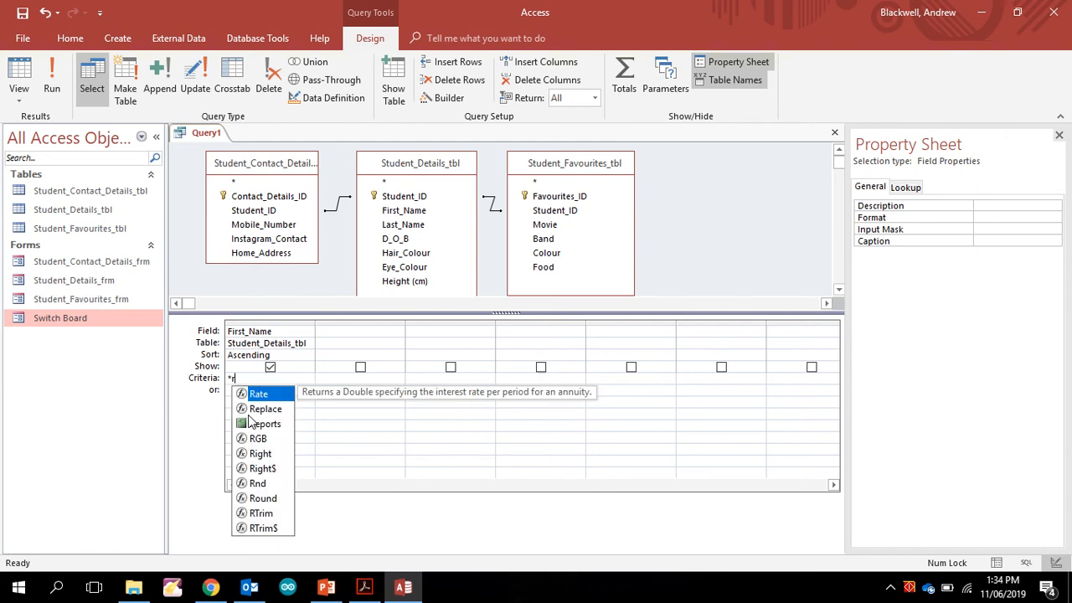
{"action": "type", "text": "*"}
{"action": "left_click", "coordinate": [309, 379]}
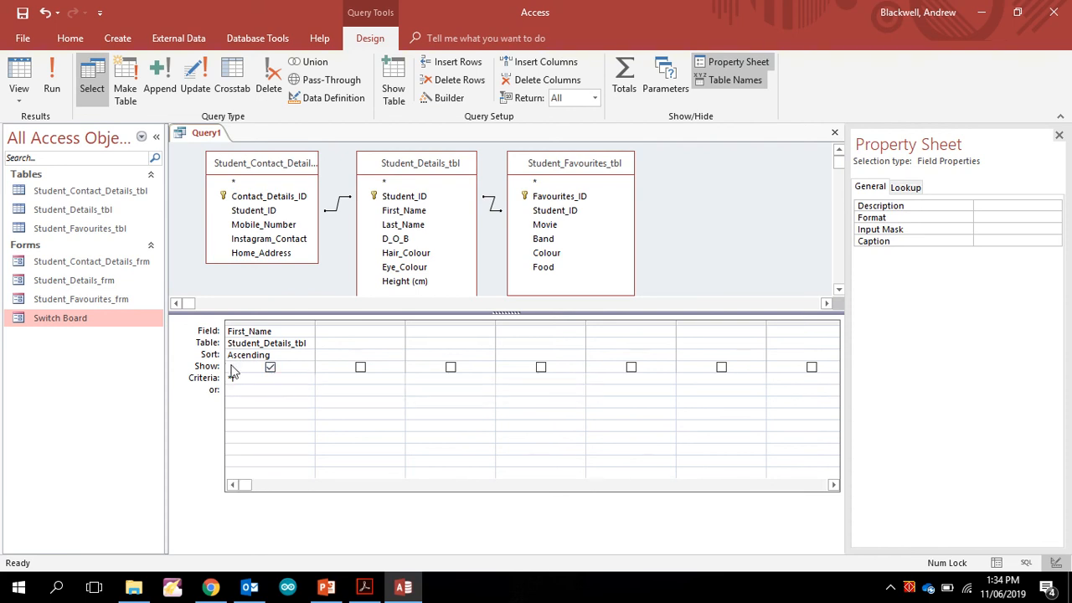
{"action": "left_click", "coordinate": [19, 83]}
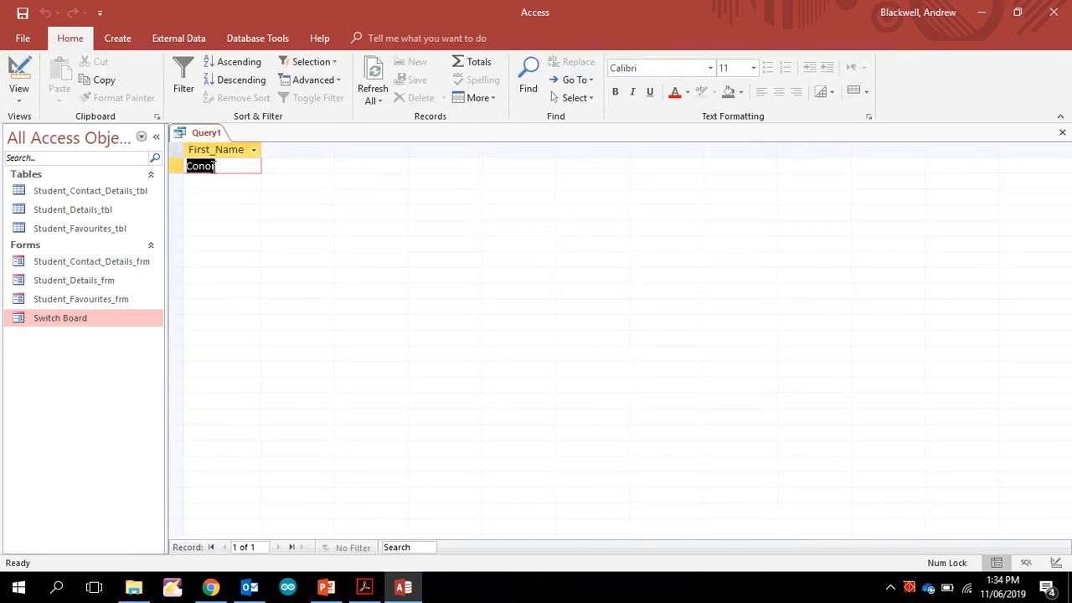
{"action": "left_click", "coordinate": [151, 174]}
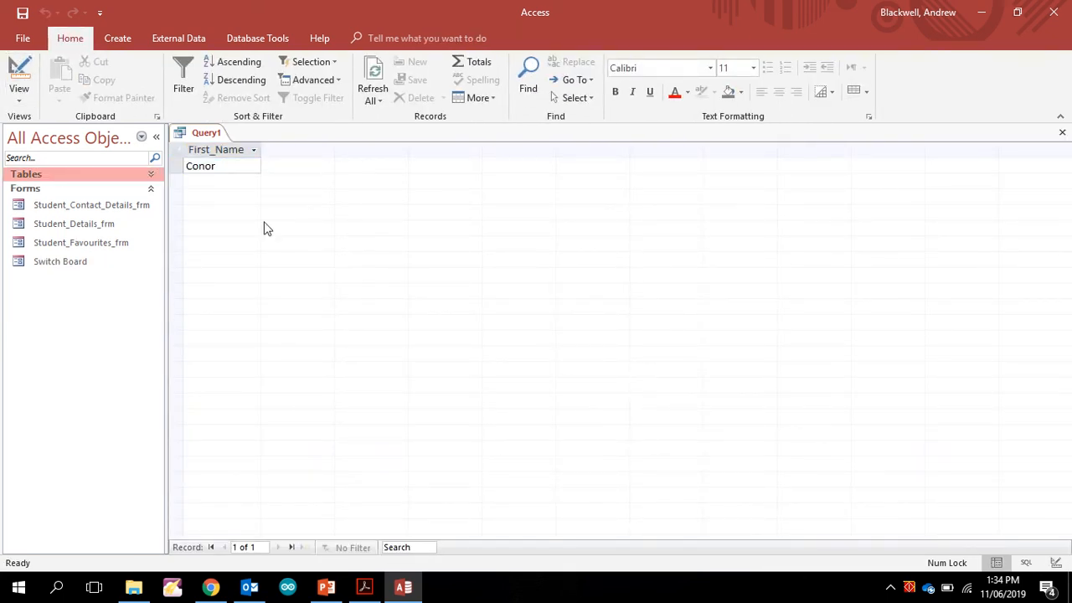
{"action": "left_click", "coordinate": [151, 173]}
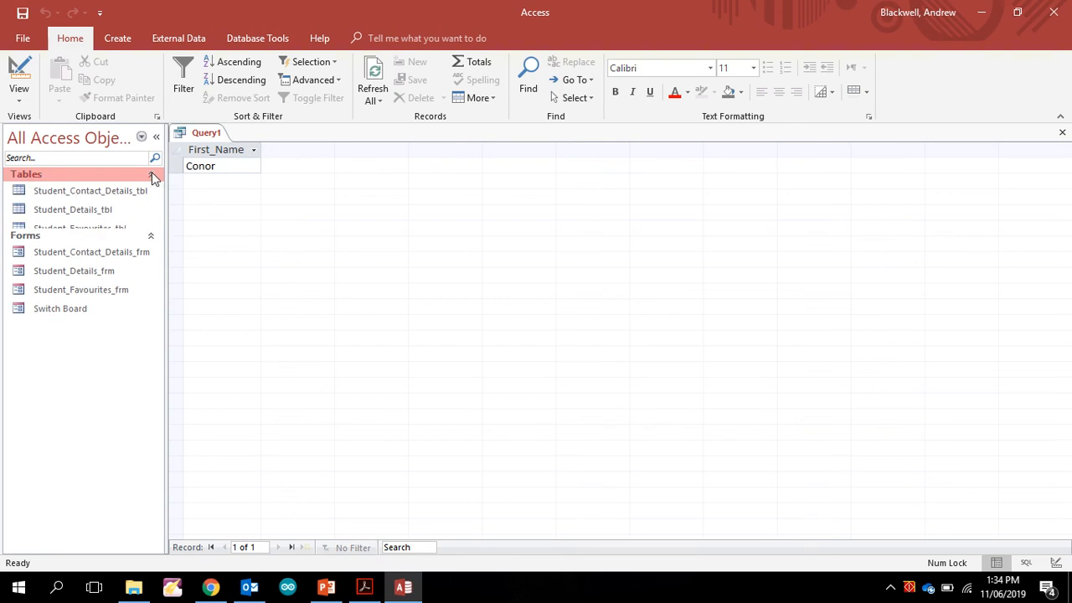
Set the First_Name criterion to Like "*r*" and run the query to check the matching records, returning to Design view.
{"action": "left_click", "coordinate": [17, 74]}
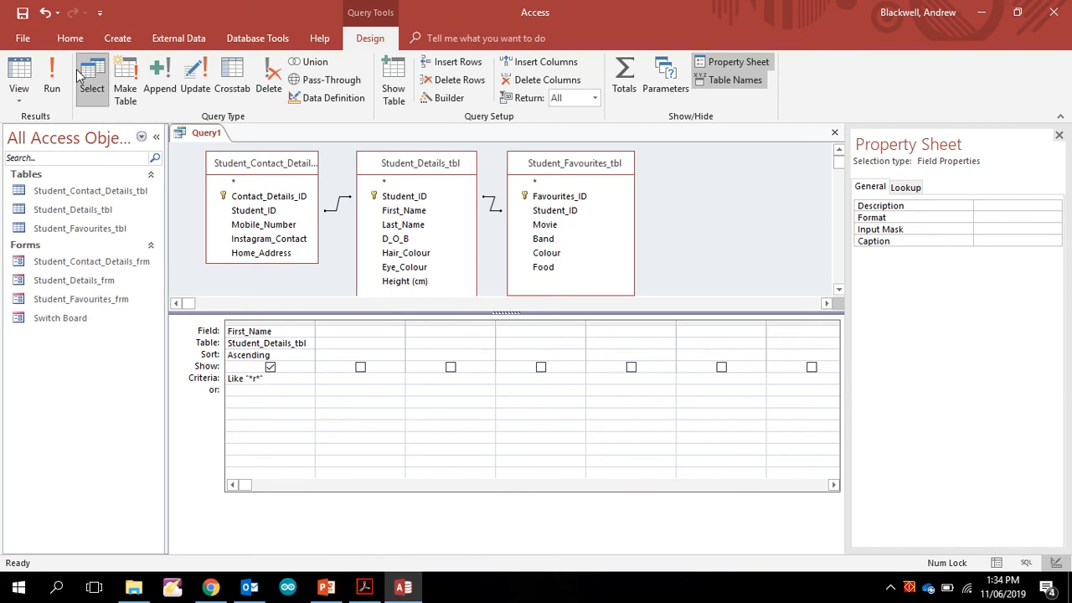
{"action": "left_click", "coordinate": [51, 80]}
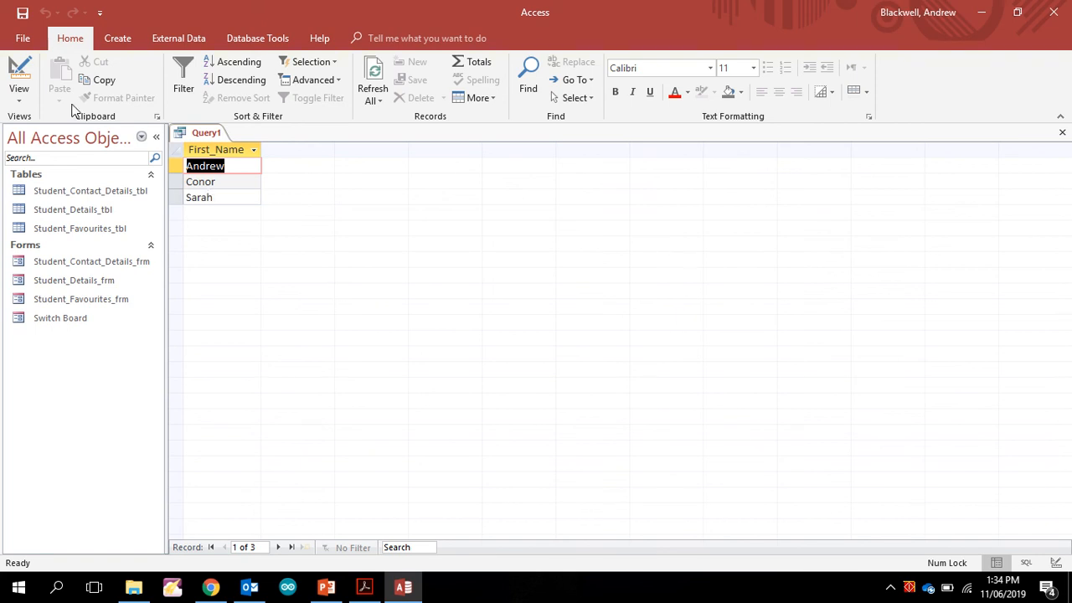
{"action": "left_click", "coordinate": [18, 70]}
Change the First_Name criterion to Like "r*" and check it in Datasheet view, returning to Design view.
{"action": "left_click", "coordinate": [257, 380]}
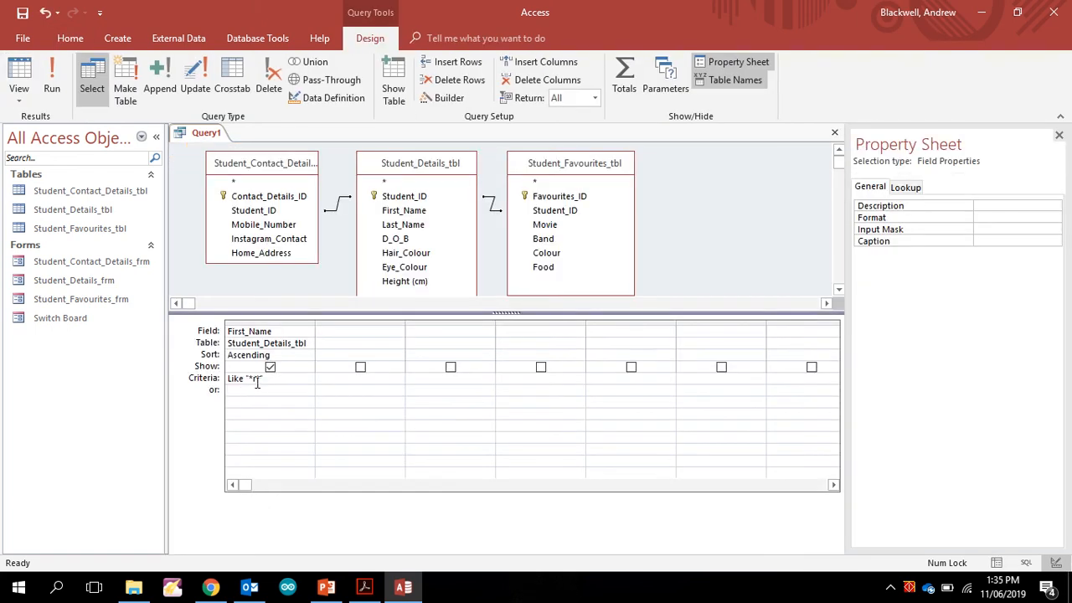
{"action": "key", "text": "Down"}
{"action": "left_click", "coordinate": [19, 84]}
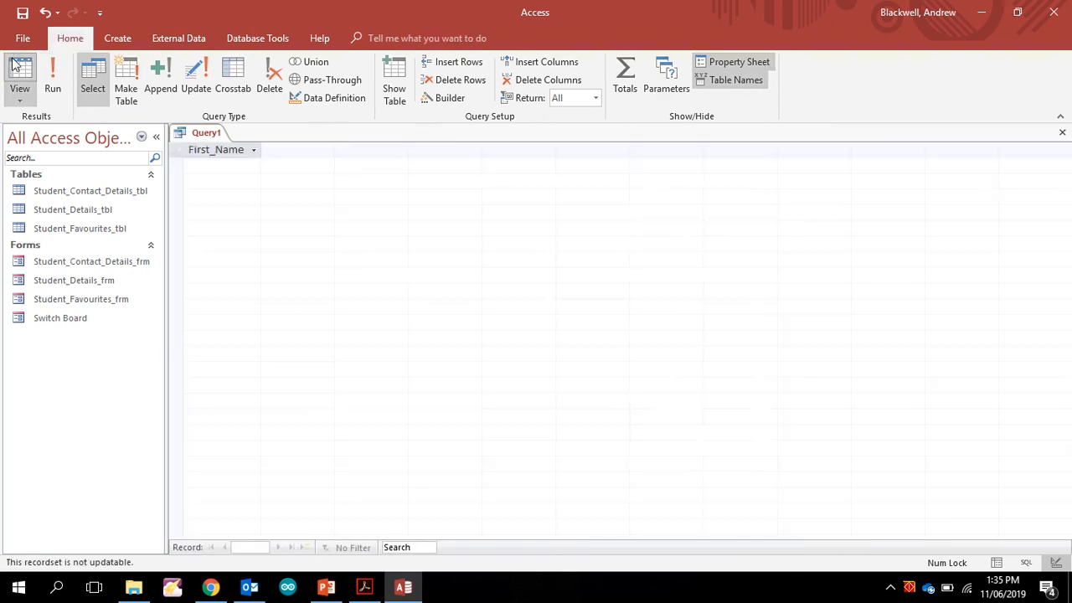
{"action": "left_click", "coordinate": [18, 71]}
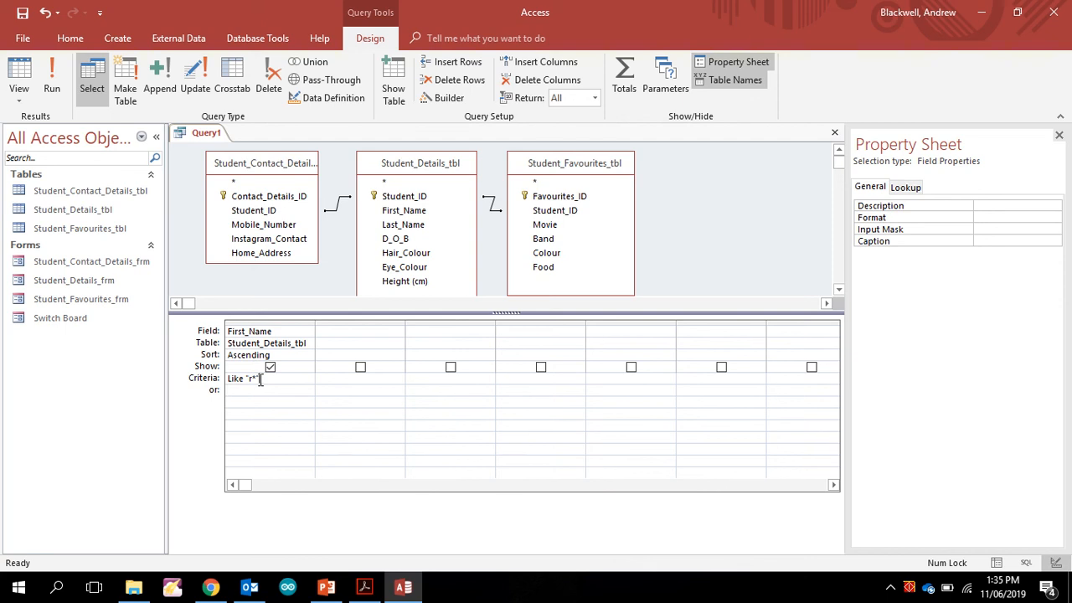
Switch to the InfoProcessHSCText PDF in Adobe Acrobat Reader and review the wildcard characters passage and the relational and logical operators in Table 2.3.
{"action": "left_click", "coordinate": [365, 586]}
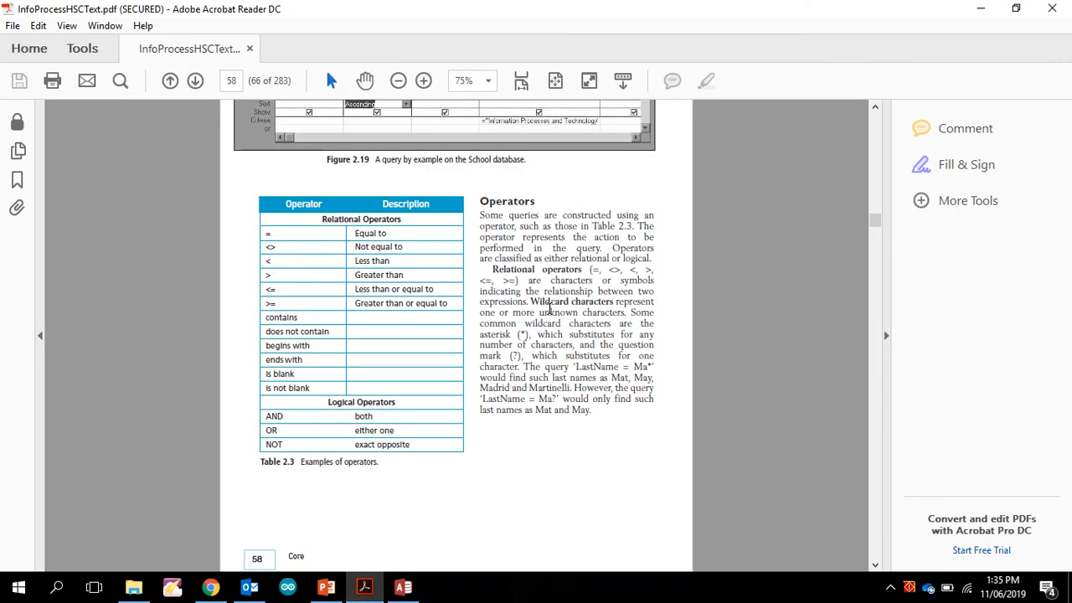
{"action": "left_click_drag", "start_coordinate": [530, 301], "coordinate": [533, 342]}
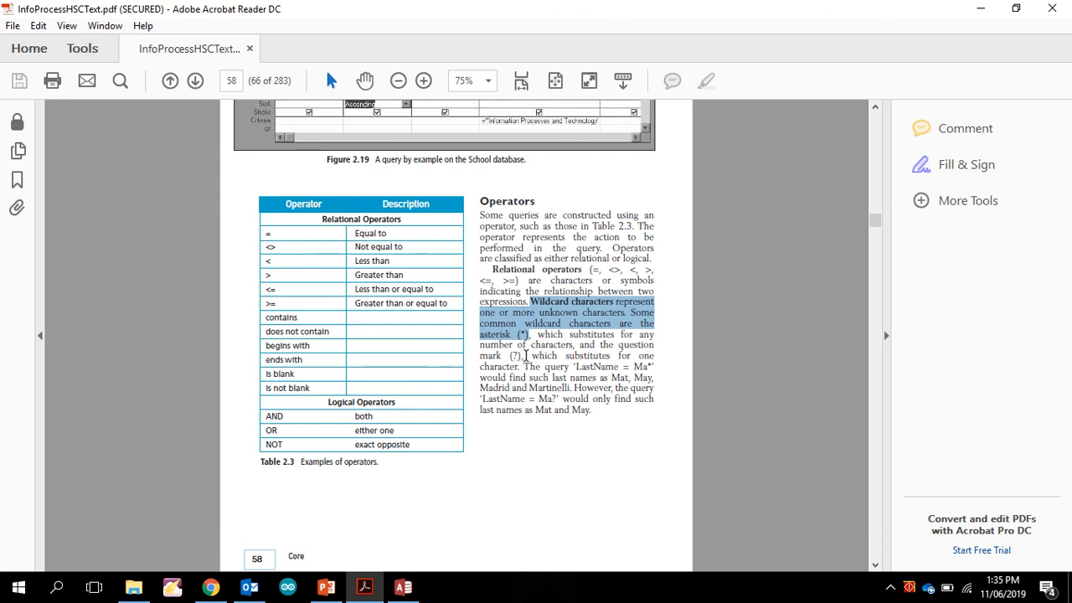
{"action": "left_click_drag", "start_coordinate": [577, 344], "coordinate": [577, 366]}
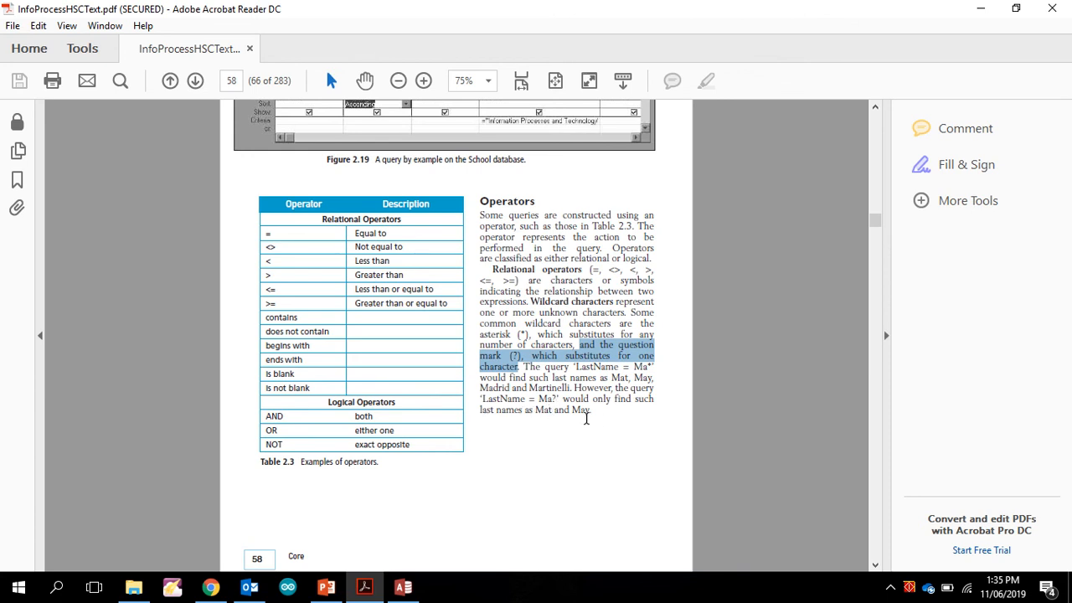
{"action": "left_click", "coordinate": [567, 379]}
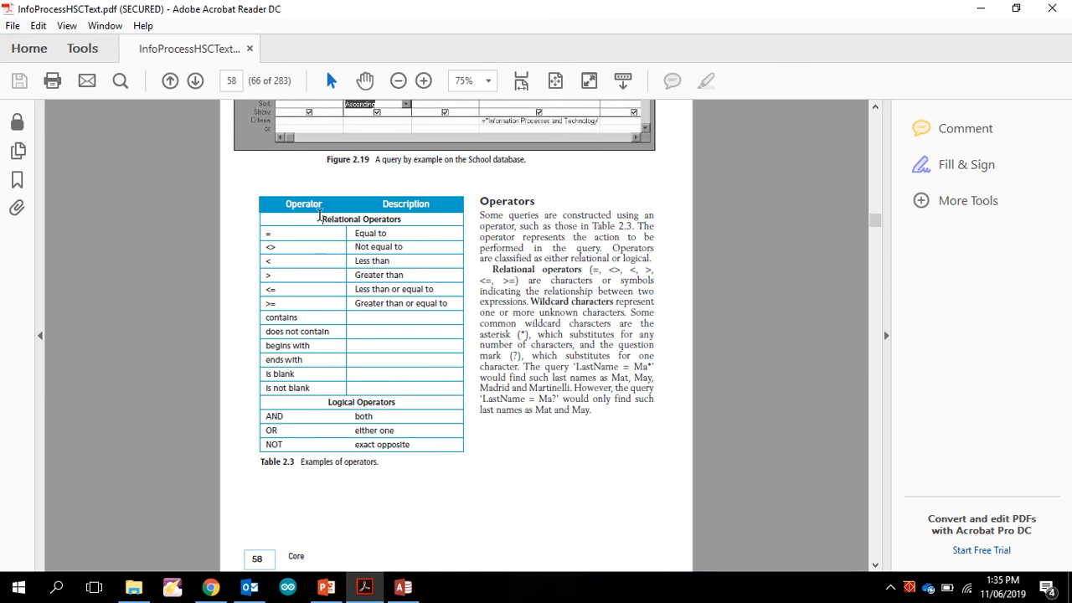
{"action": "left_click_drag", "start_coordinate": [322, 217], "coordinate": [378, 219]}
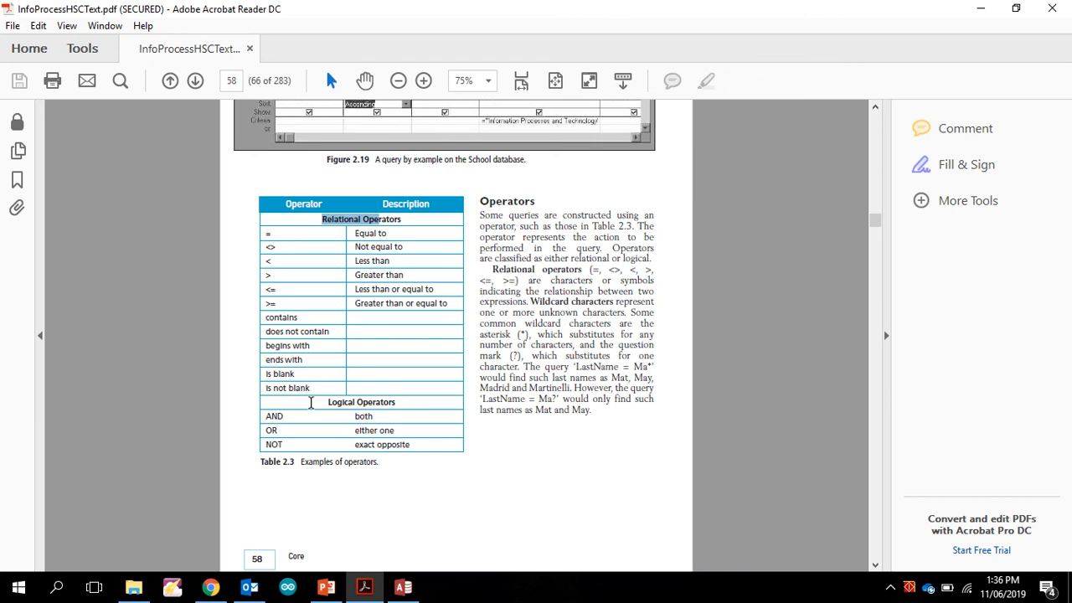
{"action": "left_click_drag", "start_coordinate": [325, 404], "coordinate": [373, 405]}
{"action": "left_click_drag", "start_coordinate": [283, 417], "coordinate": [263, 416]}
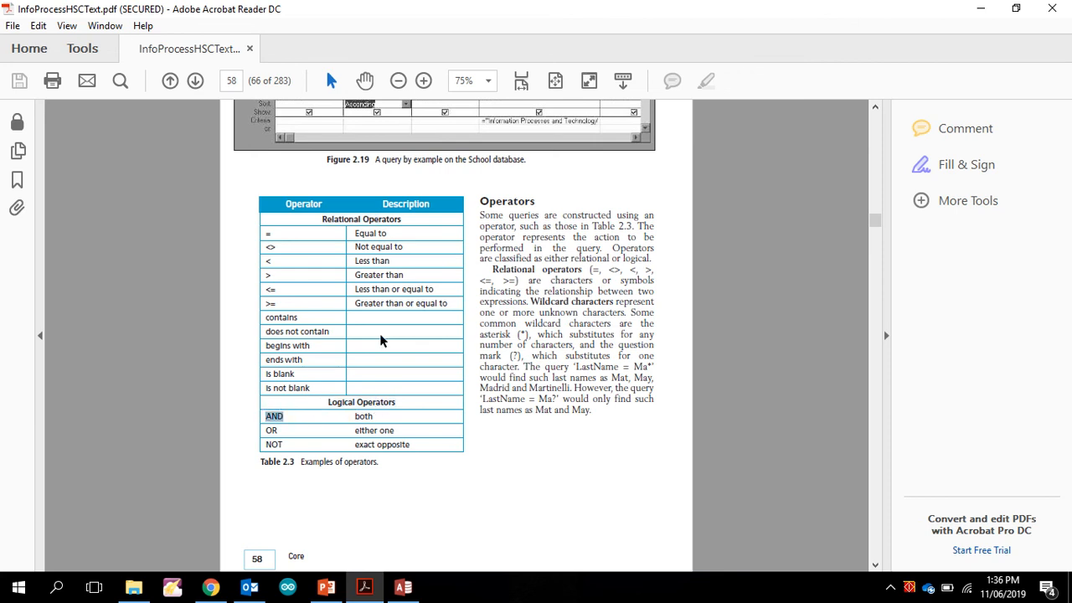
{"action": "left_click", "coordinate": [546, 285]}
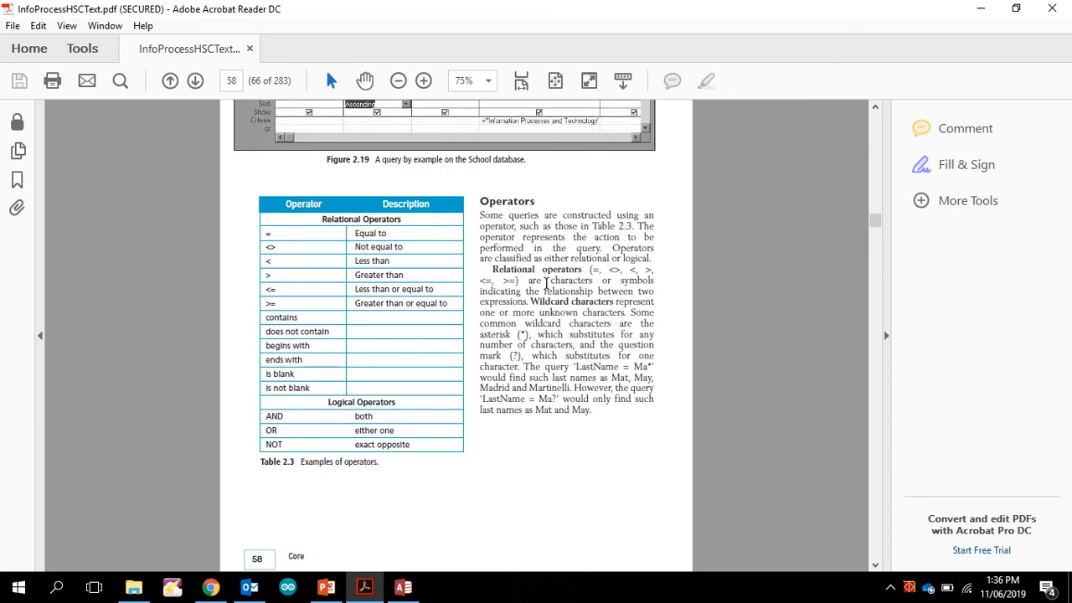